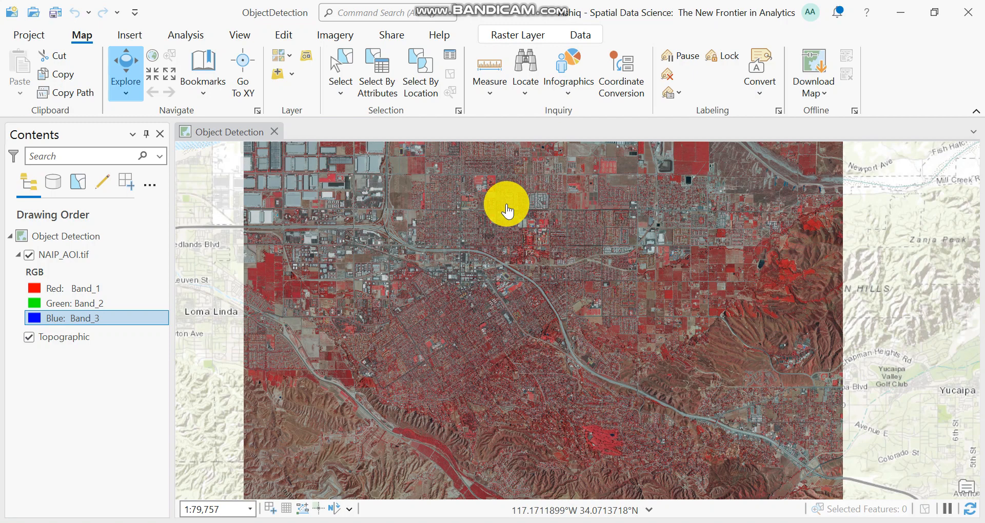
# Open Label Objects for Deep Learning for the NAIP_AOI.tif imagery layer.
pyautogui.click(93, 336)
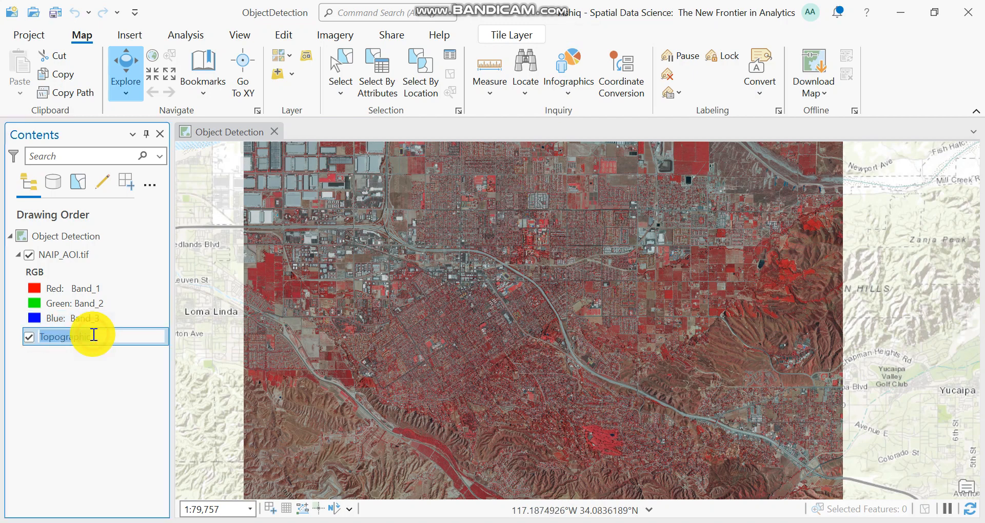
pyautogui.click(94, 255)
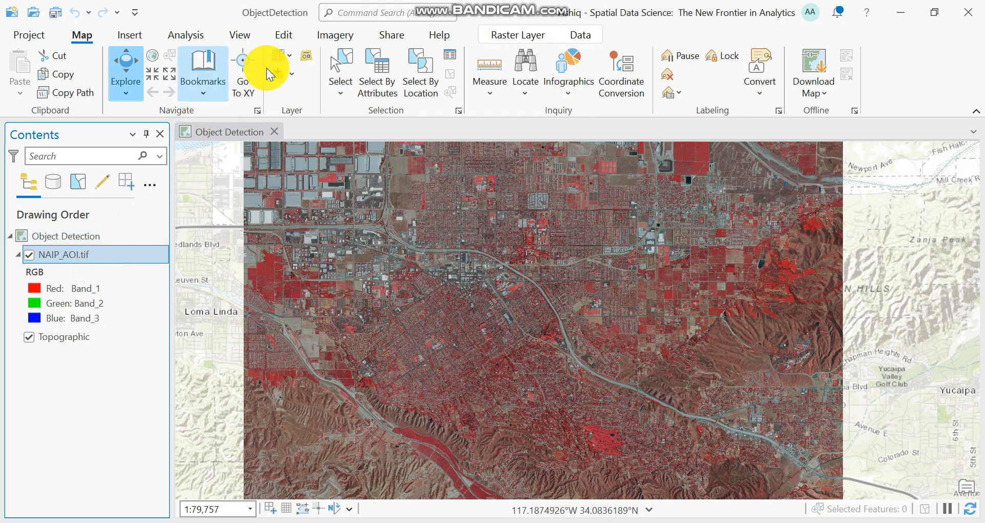
pyautogui.click(338, 33)
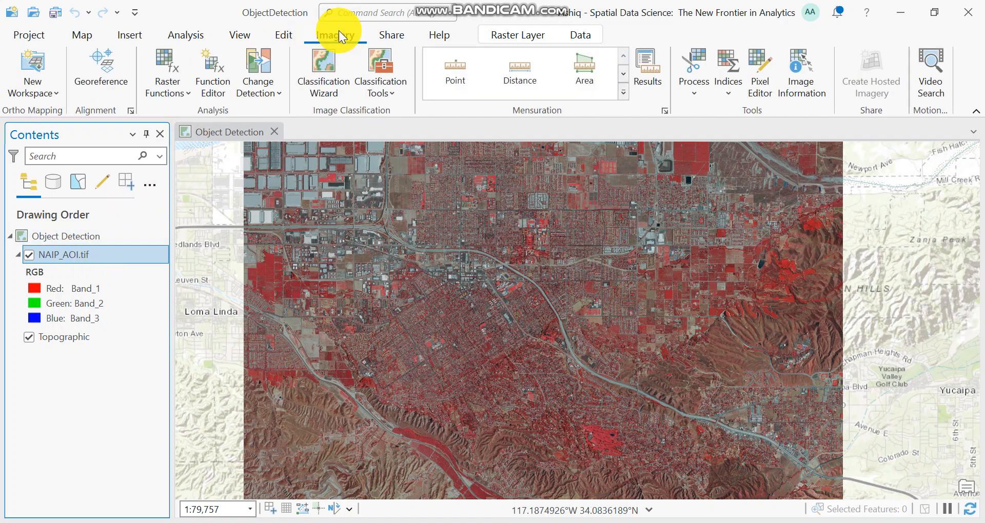
pyautogui.click(393, 91)
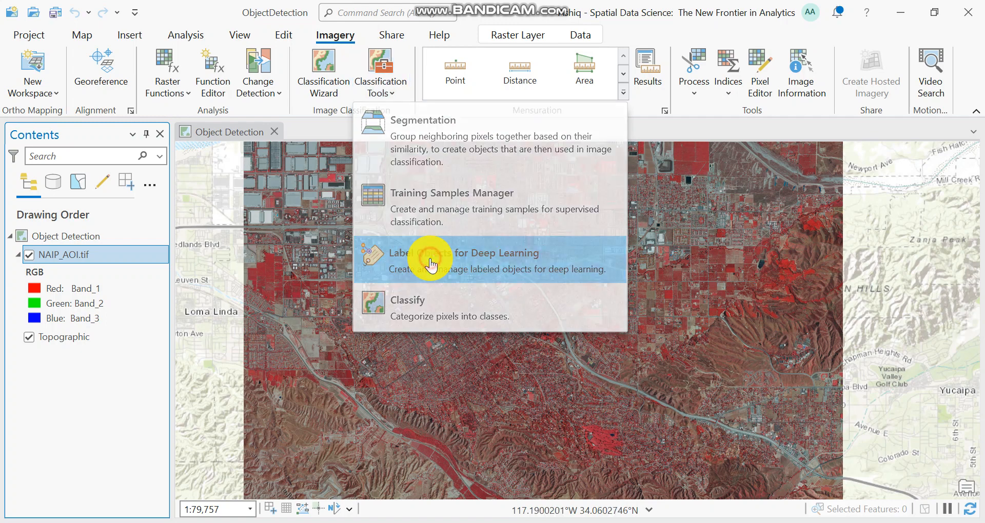
pyautogui.click(430, 259)
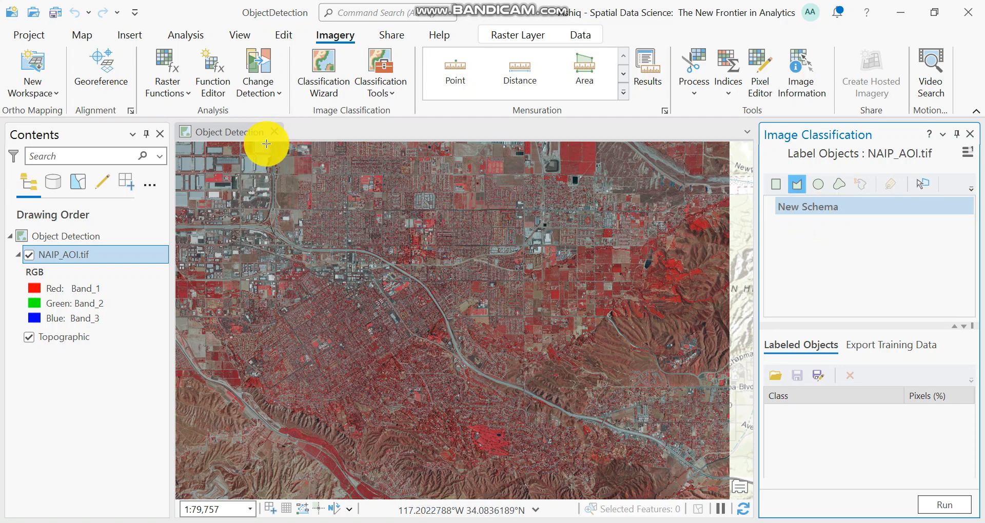
# Outline the blue pool beside the dark-roofed house as a polygon and assign it to a new class Pool with value 0.
pyautogui.click(81, 36)
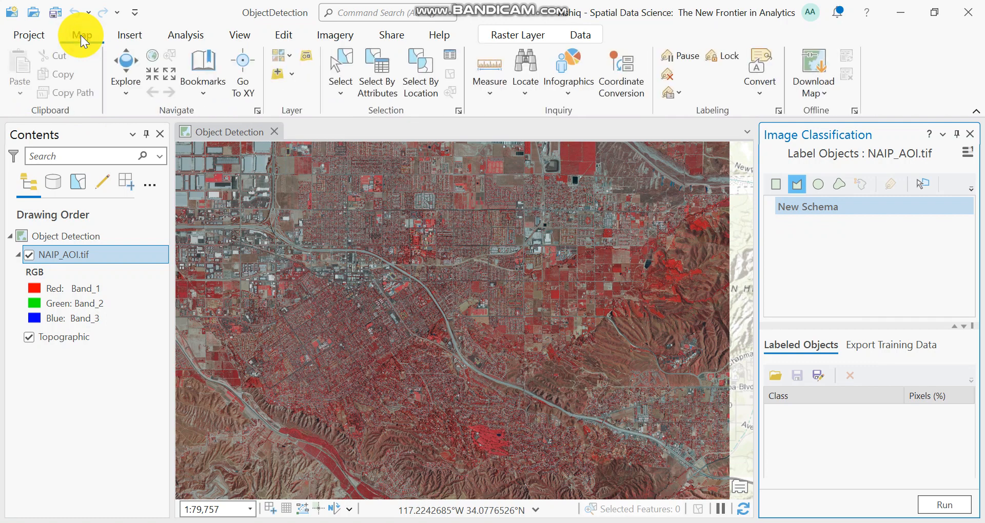
pyautogui.click(169, 73)
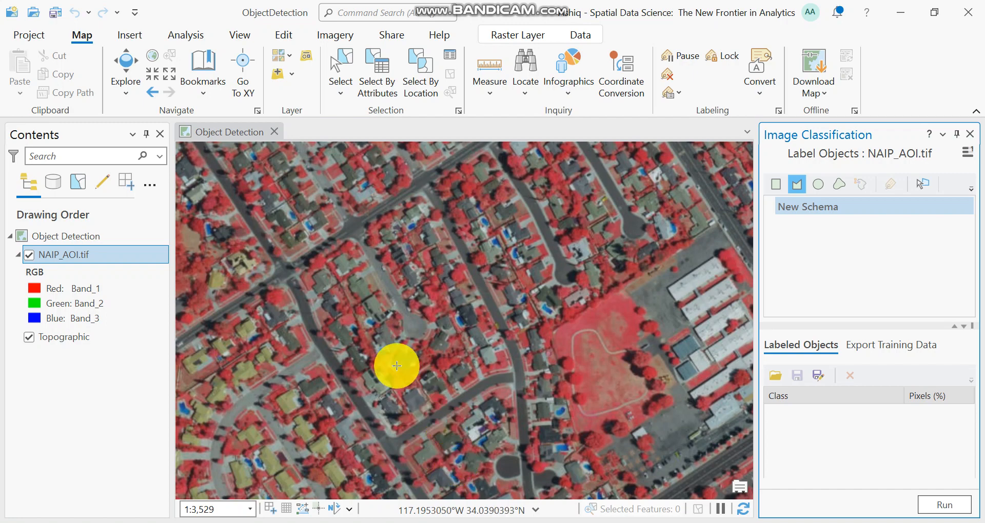
pyautogui.click(172, 75)
pyautogui.click(172, 76)
pyautogui.click(145, 73)
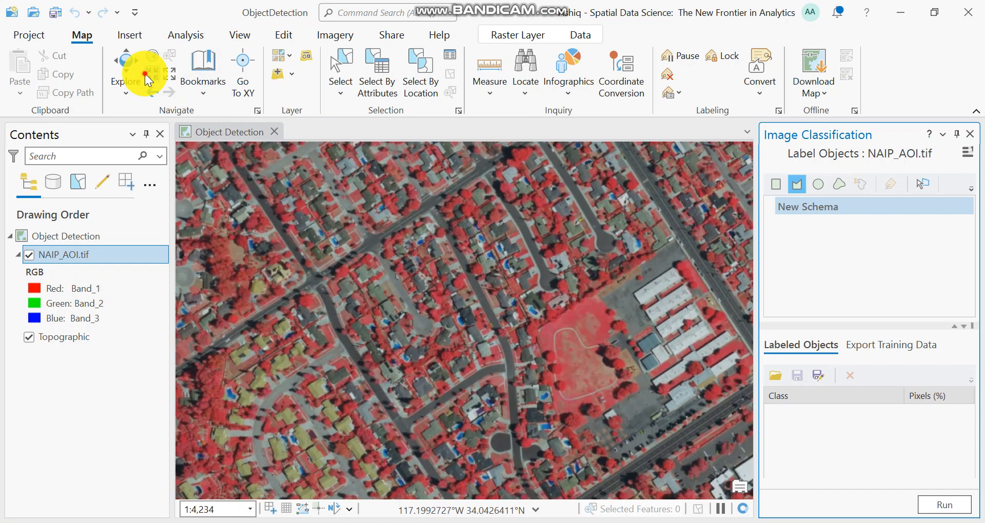
pyautogui.click(144, 73)
pyautogui.click(145, 72)
pyautogui.click(145, 73)
pyautogui.click(144, 73)
pyautogui.click(145, 72)
pyautogui.click(145, 73)
pyautogui.click(144, 73)
pyautogui.click(145, 72)
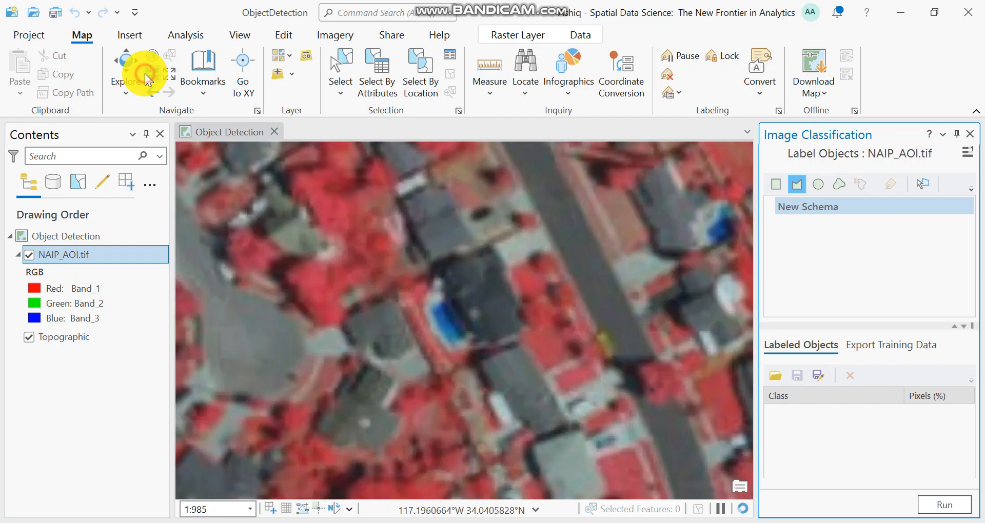
pyautogui.click(145, 73)
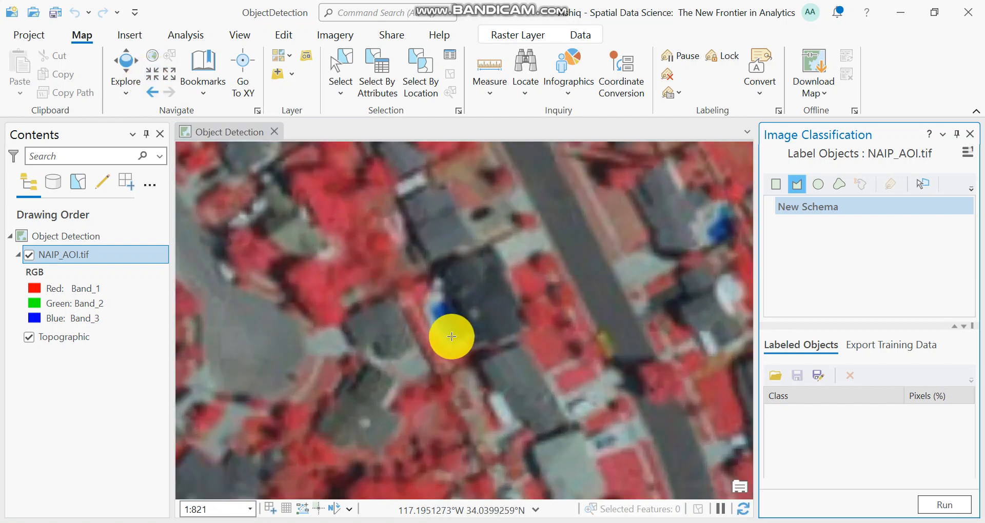
pyautogui.click(427, 311)
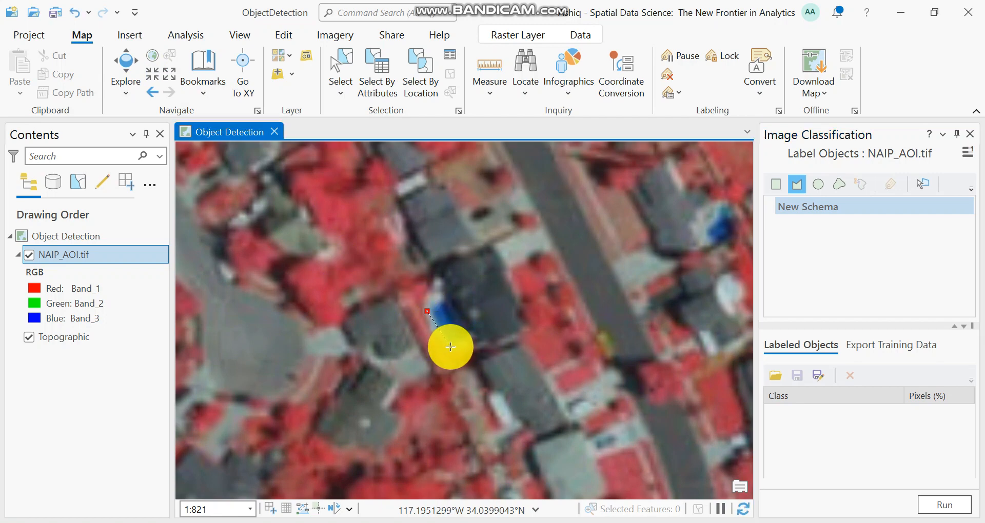
pyautogui.click(448, 346)
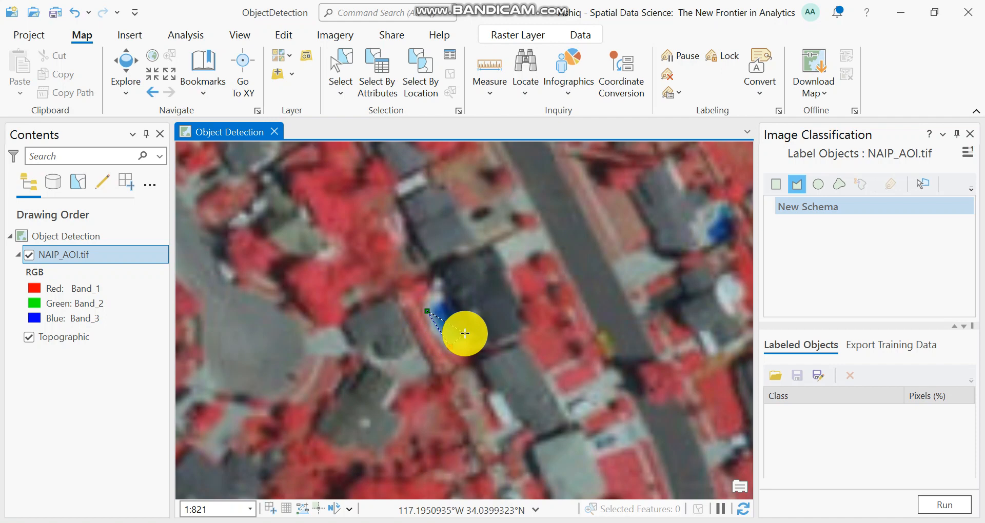
pyautogui.click(466, 335)
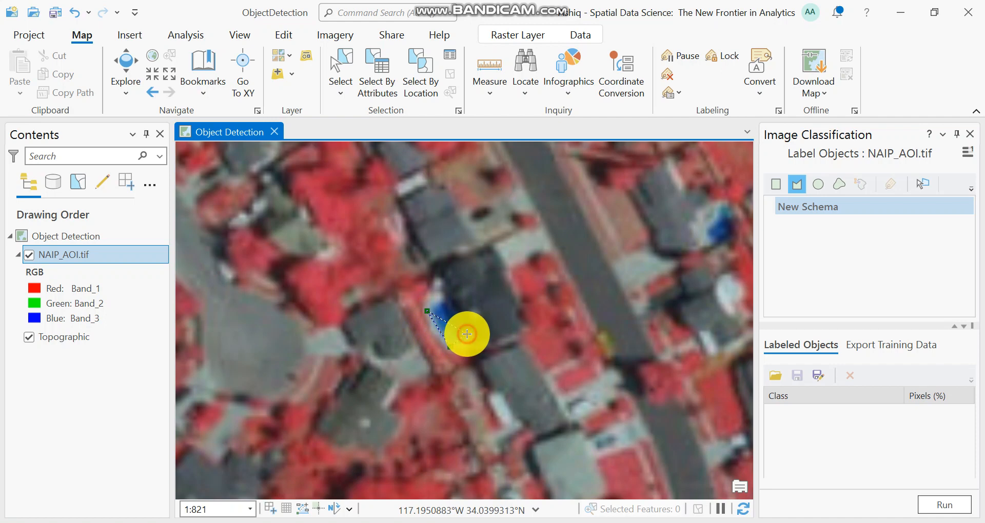
pyautogui.doubleClick(448, 298)
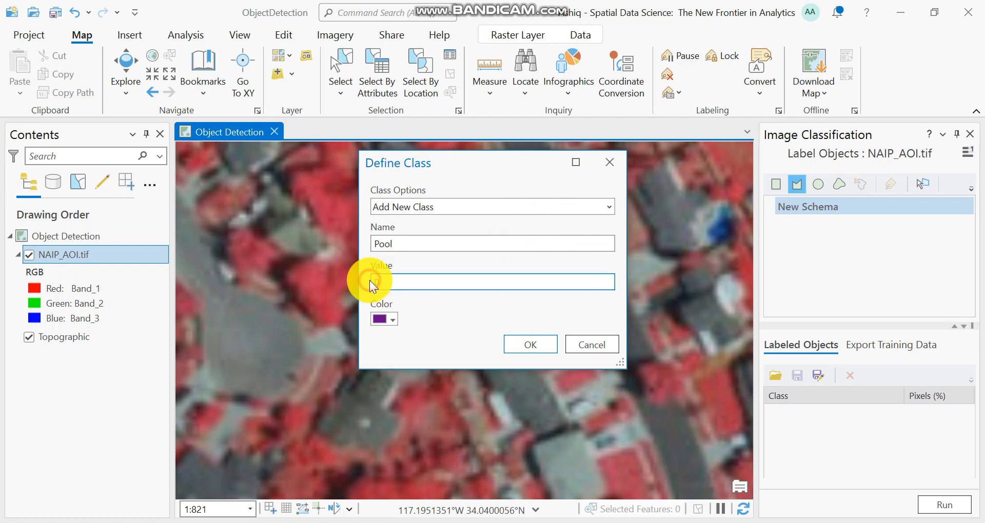
pyautogui.write('0')
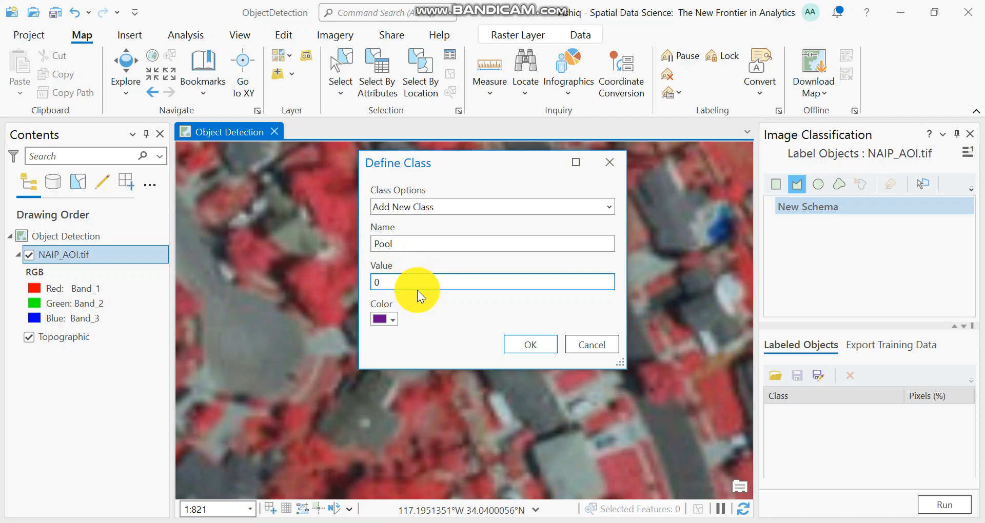
pyautogui.click(519, 344)
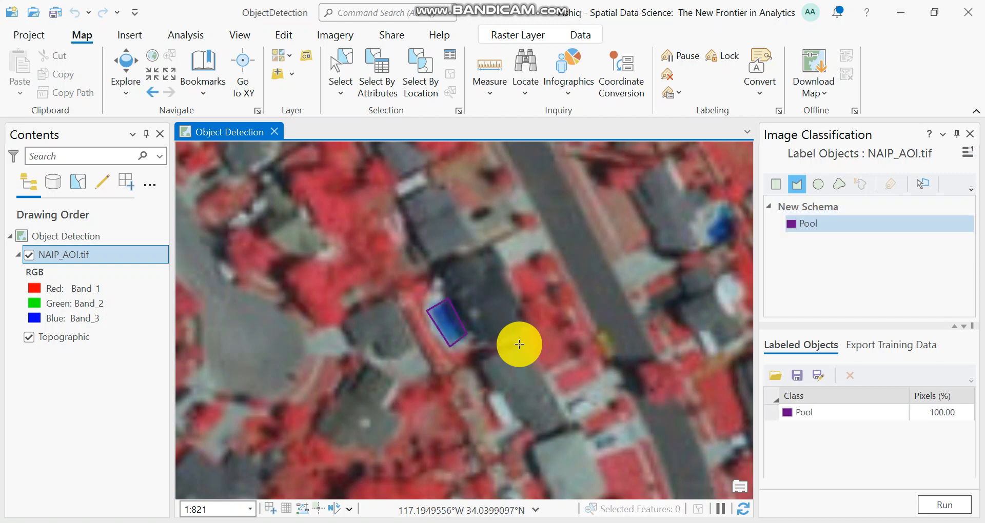
# Try to outline a second blue pool, next to the grey-roofed building and red trees, as another Pool object.
pyautogui.scroll(3, 435, 342)
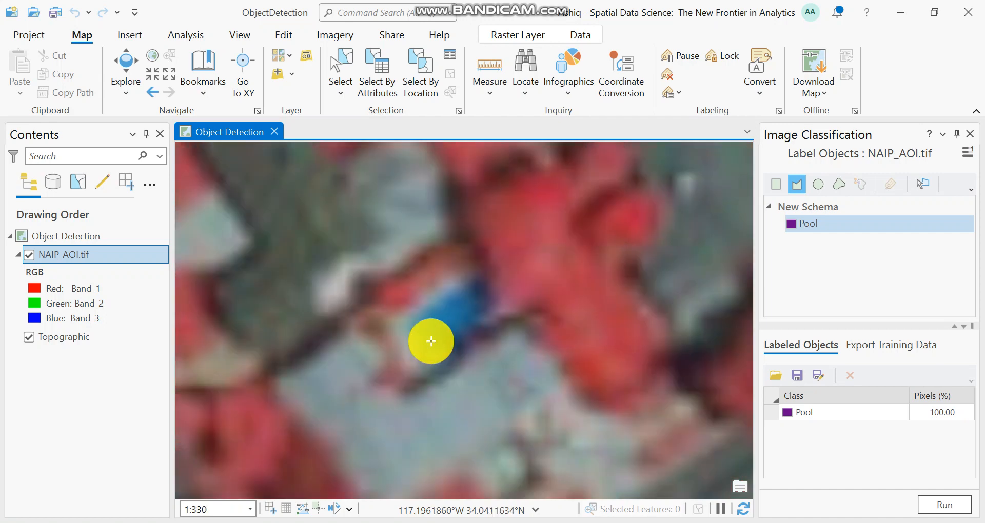
pyautogui.click(404, 323)
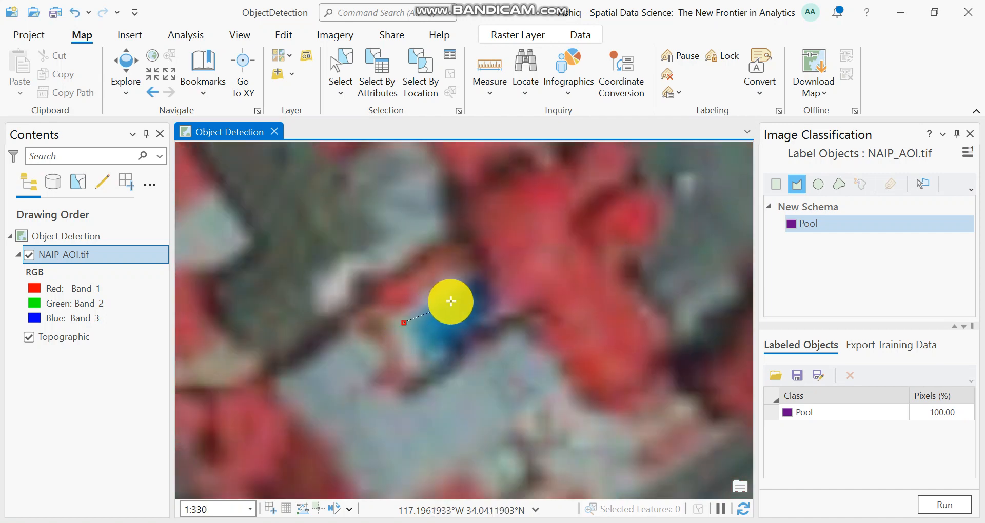
pyautogui.doubleClick(466, 284)
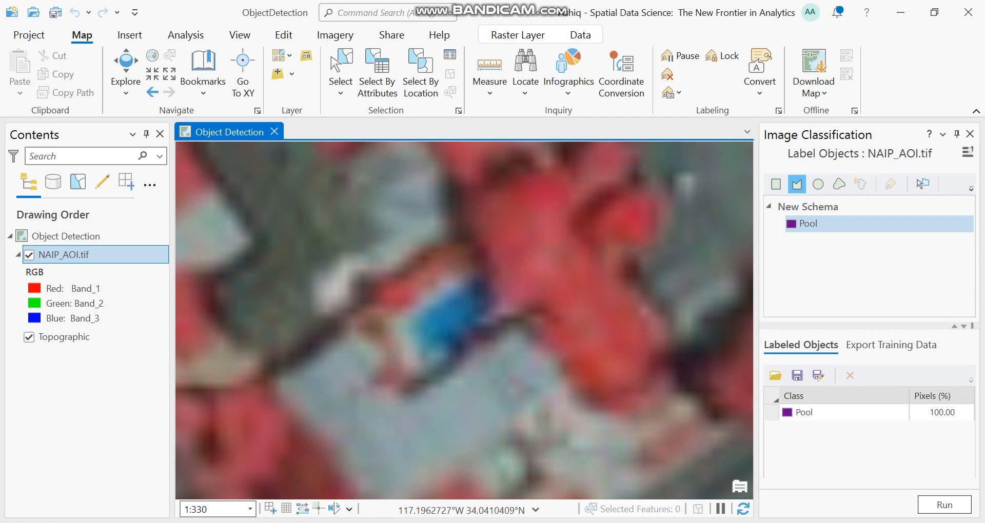
pyautogui.click(367, 522)
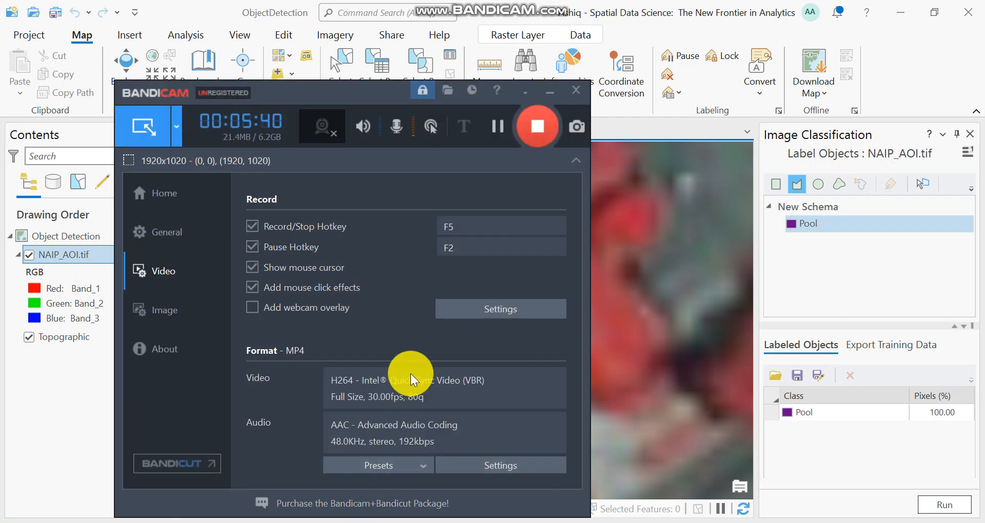
pyautogui.click(543, 93)
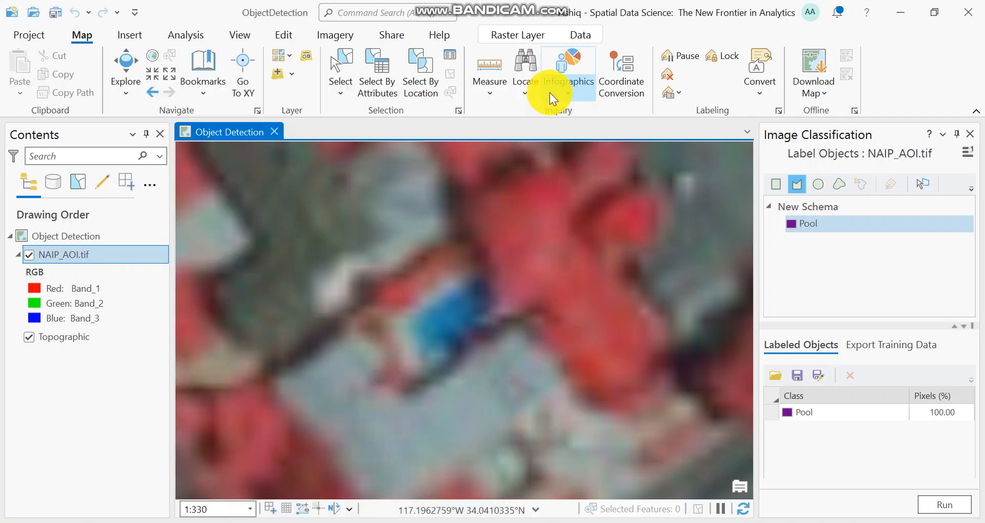
pyautogui.click(468, 408)
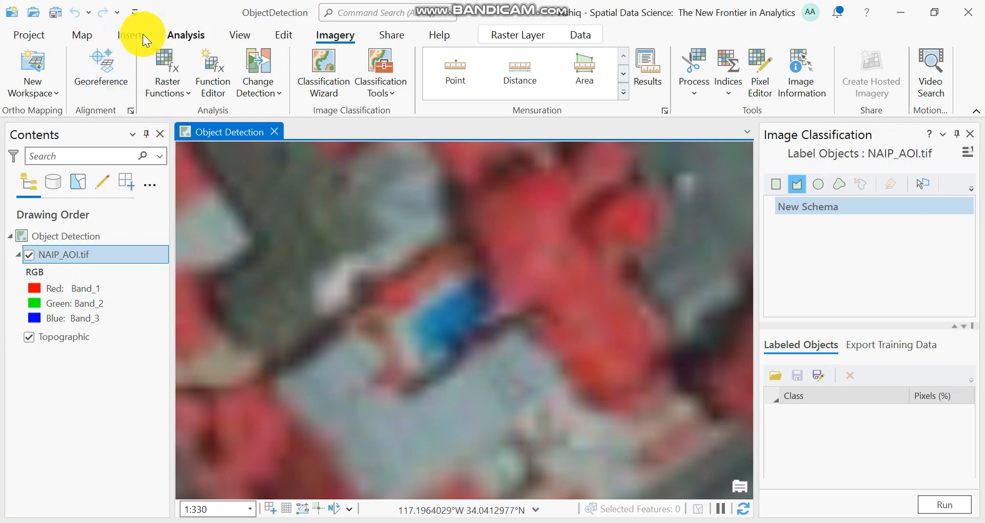
# Show the geoprocessing tools and close the label objects session for NAIP_AOI.tif without saving its labels.
pyautogui.click(94, 35)
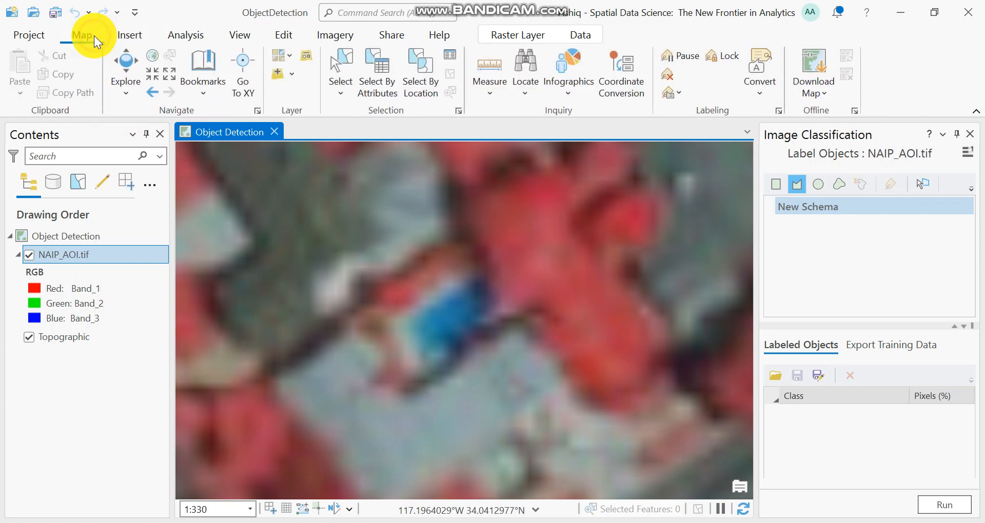
pyautogui.click(197, 32)
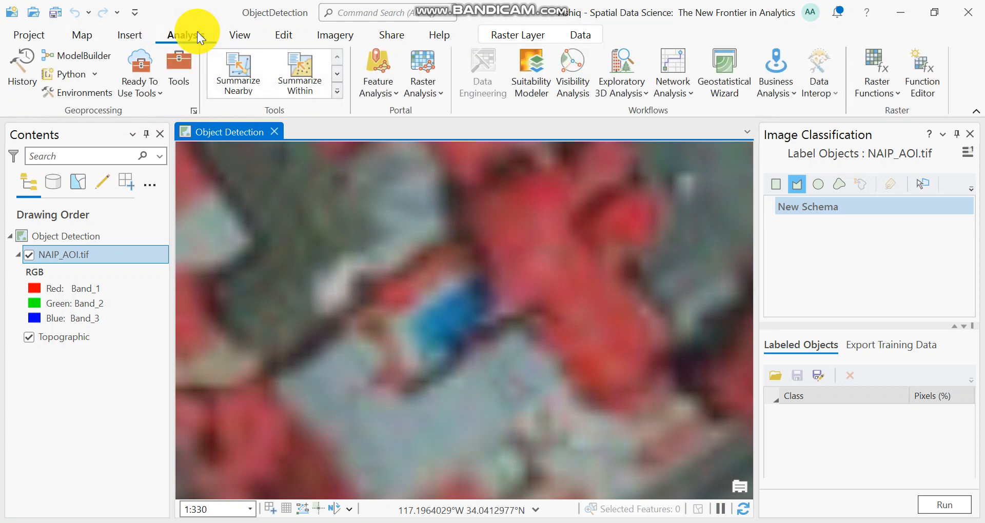
pyautogui.click(185, 73)
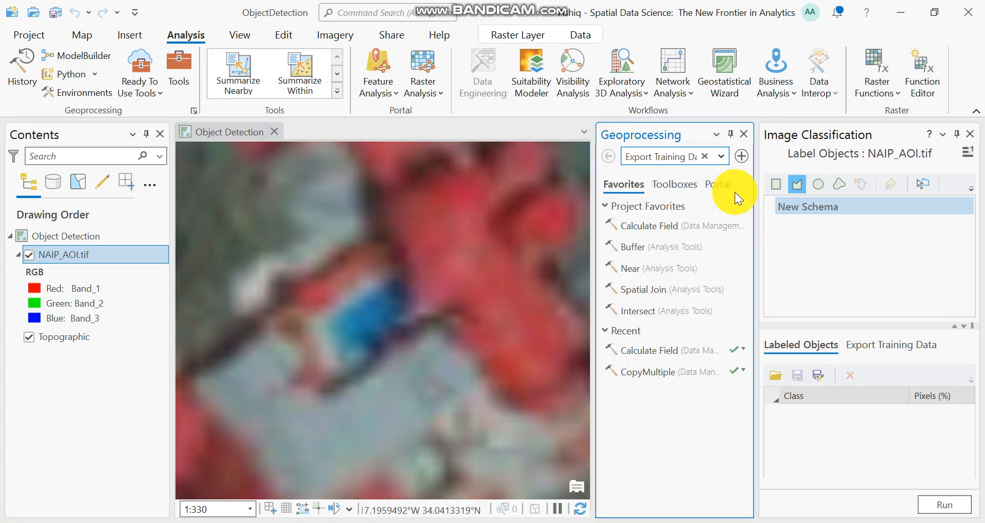
pyautogui.click(969, 134)
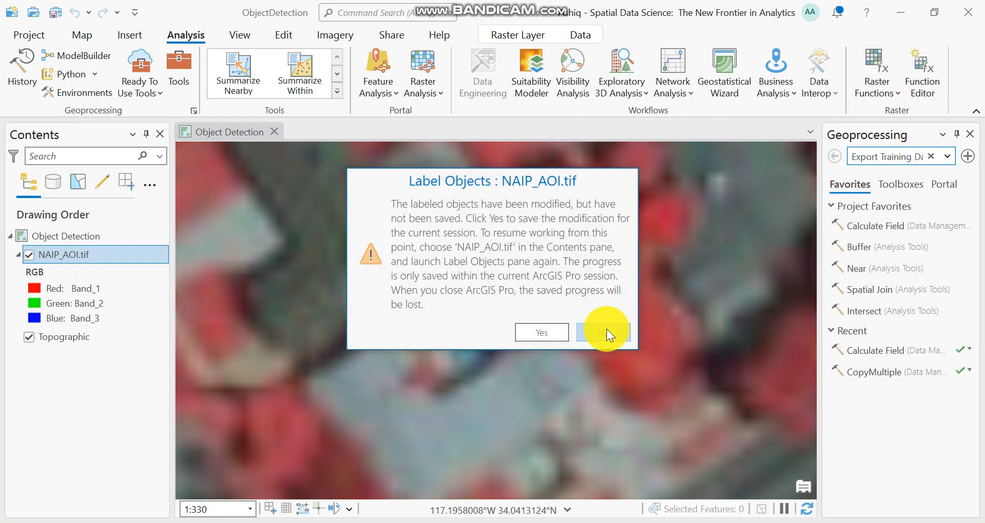
pyautogui.click(607, 331)
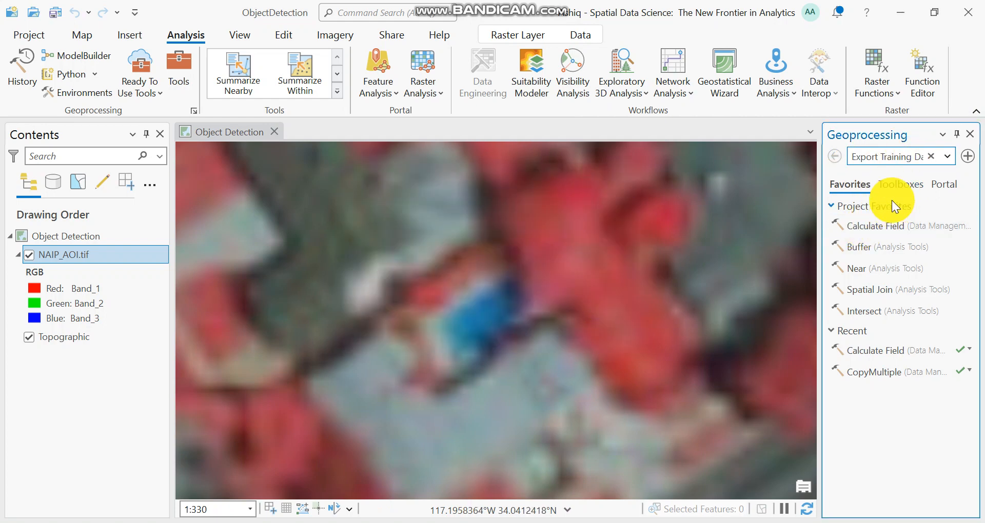
# Search the geoprocessing tools for Export Training Data For Deep Learning and open the Image Analyst version.
pyautogui.click(923, 157)
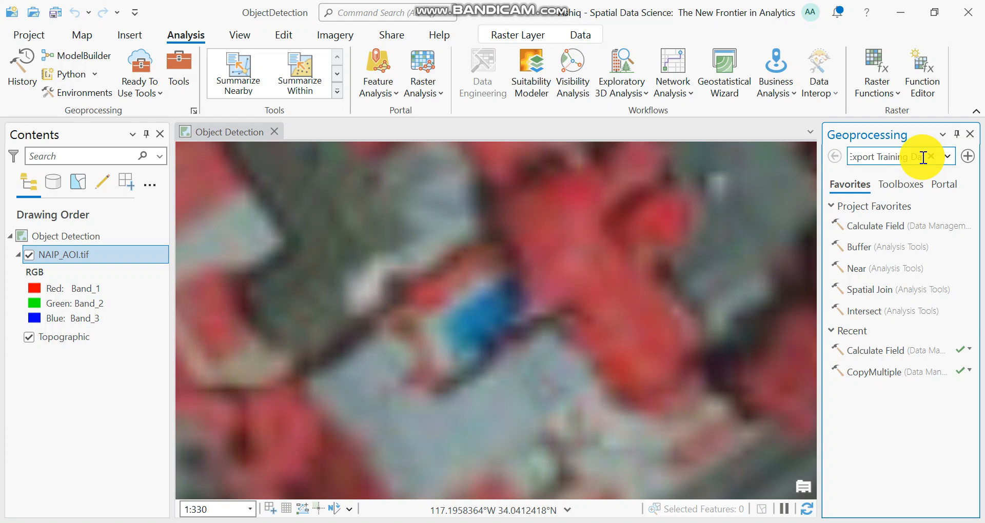
pyautogui.press('Return')
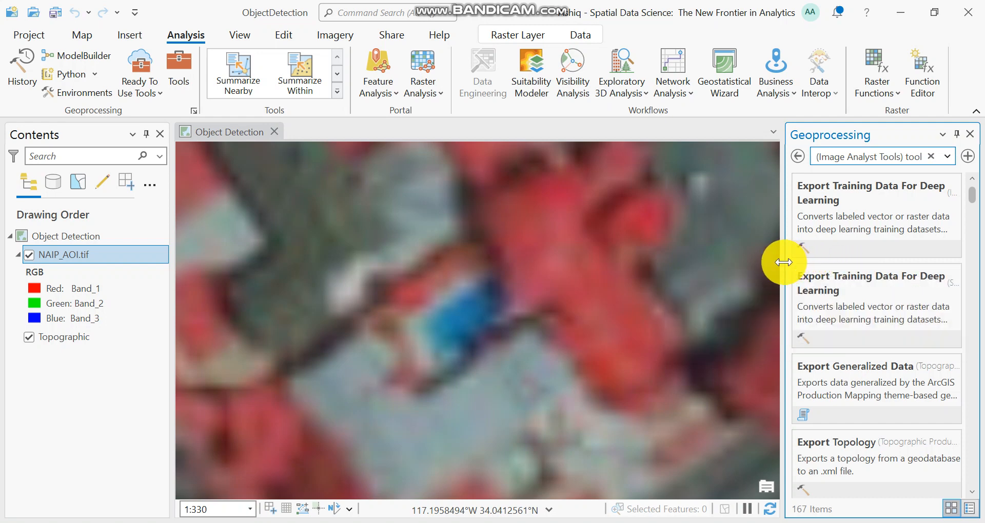
pyautogui.moveTo(782, 262); pyautogui.dragTo(816, 261)
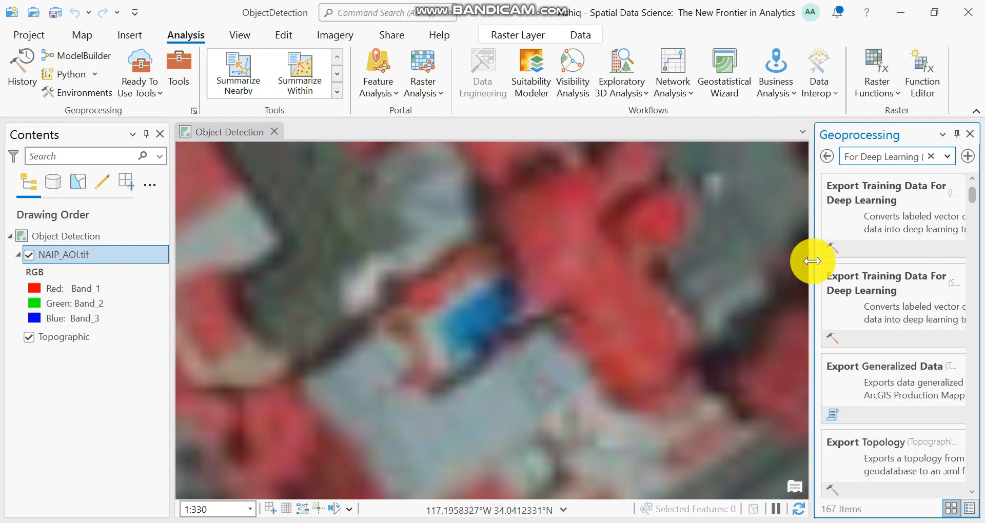
pyautogui.click(879, 193)
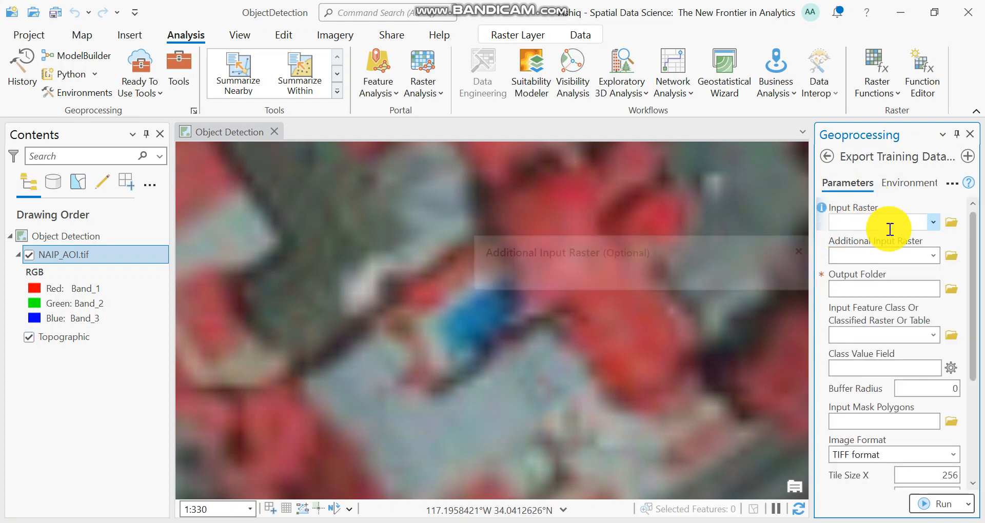
# Configure the export with input raster NAIP_AOI.tif, an output folder, feature class TrainingSamplesComplete, class value field ClassValue, buffer radius 6 and PASCAL Visual Object Classes metadata.
pyautogui.click(931, 224)
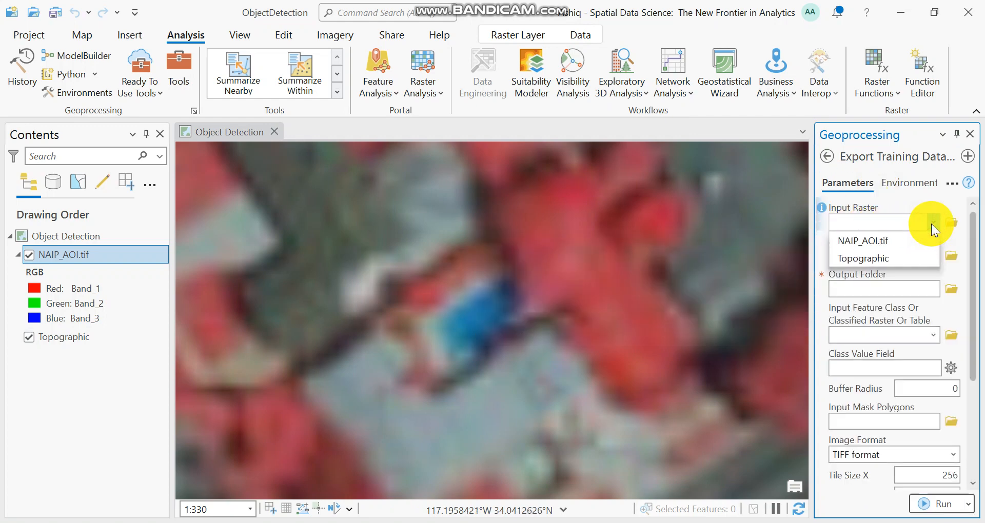
pyautogui.click(884, 241)
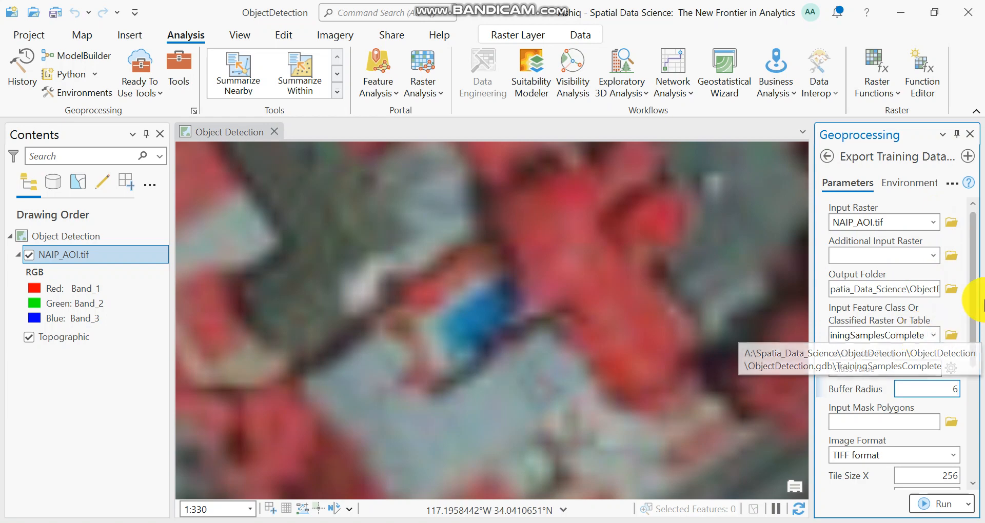
pyautogui.moveTo(974, 295); pyautogui.dragTo(975, 309)
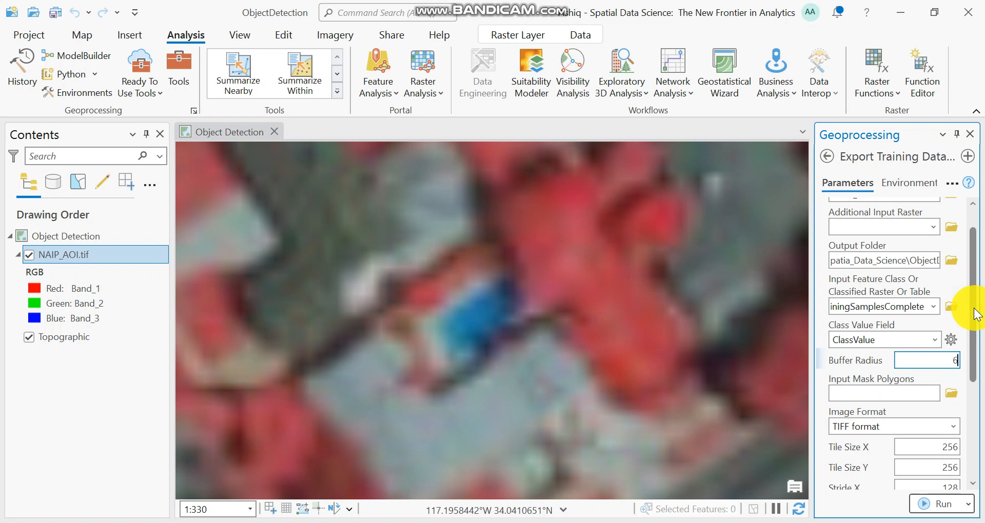
pyautogui.moveTo(976, 314); pyautogui.dragTo(980, 421)
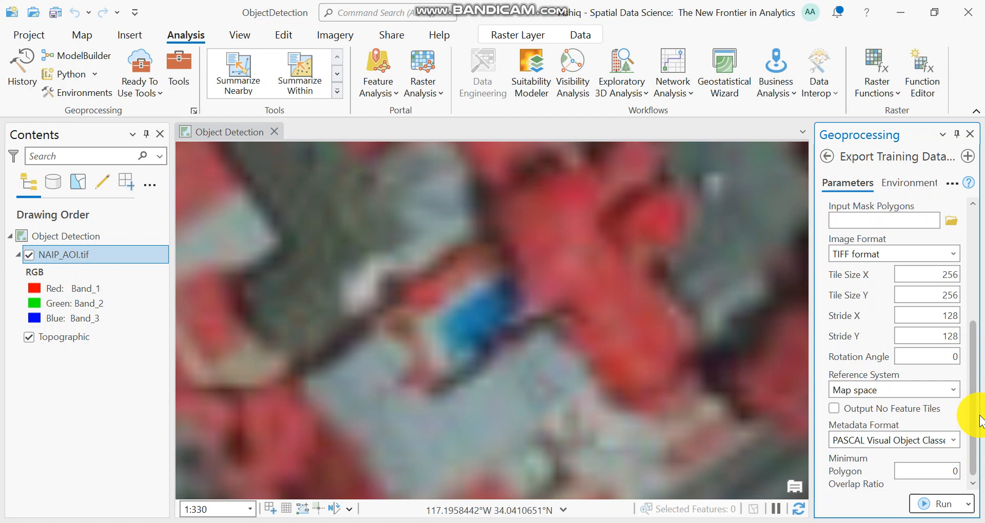
# Run the configured training data export and review the completed run's messages, environments and full parameter list.
pyautogui.click(924, 500)
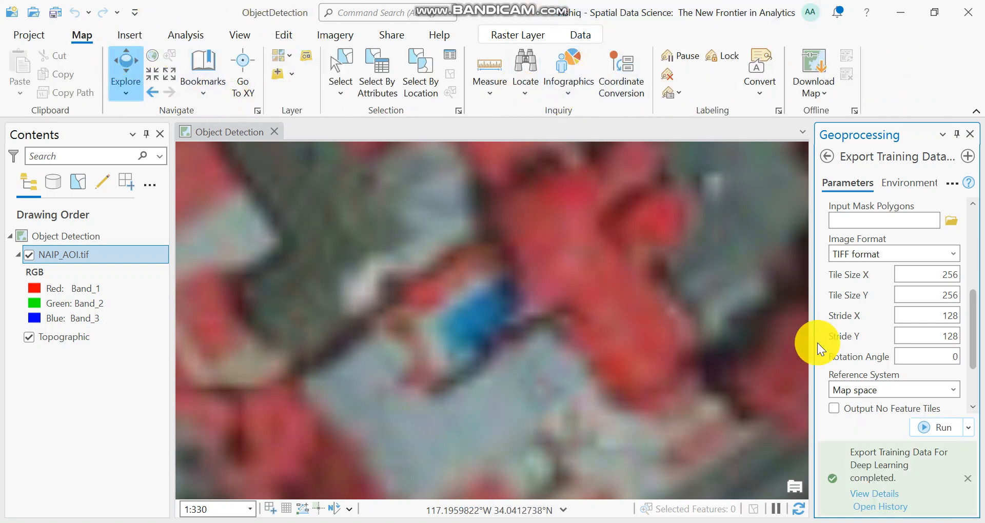
pyautogui.click(874, 493)
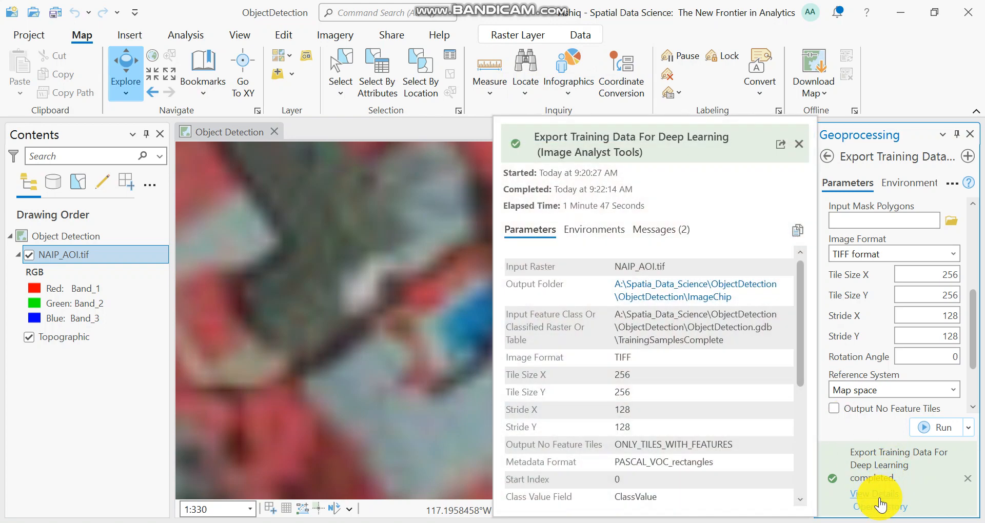
pyautogui.click(882, 497)
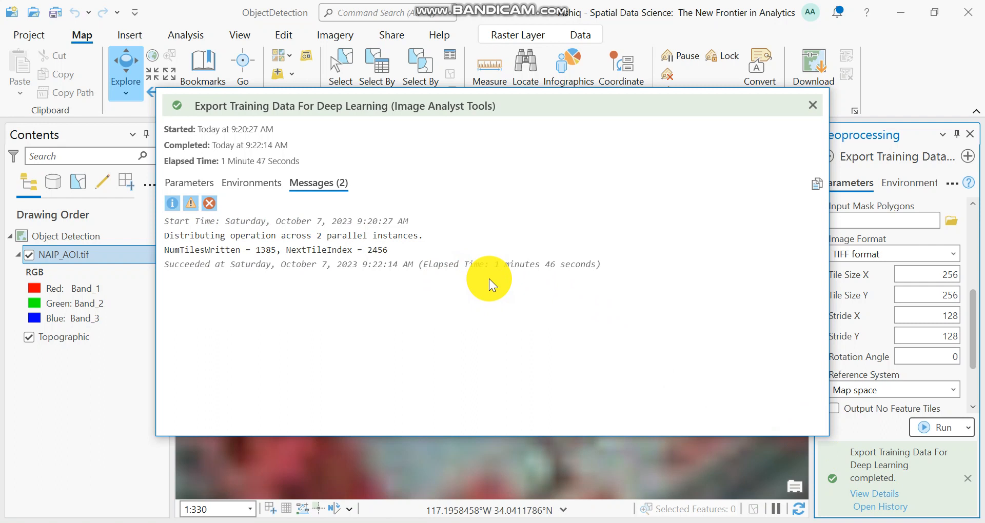
pyautogui.click(254, 183)
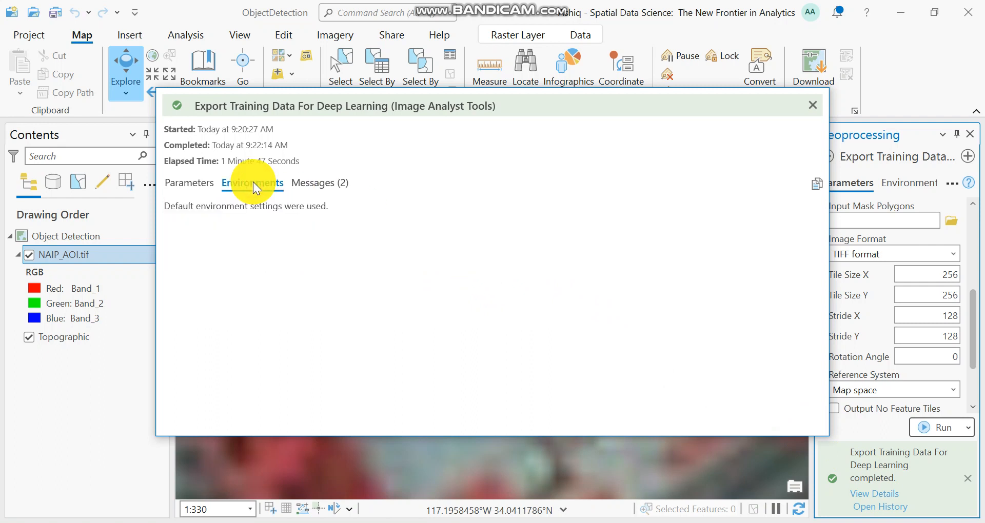
pyautogui.click(198, 182)
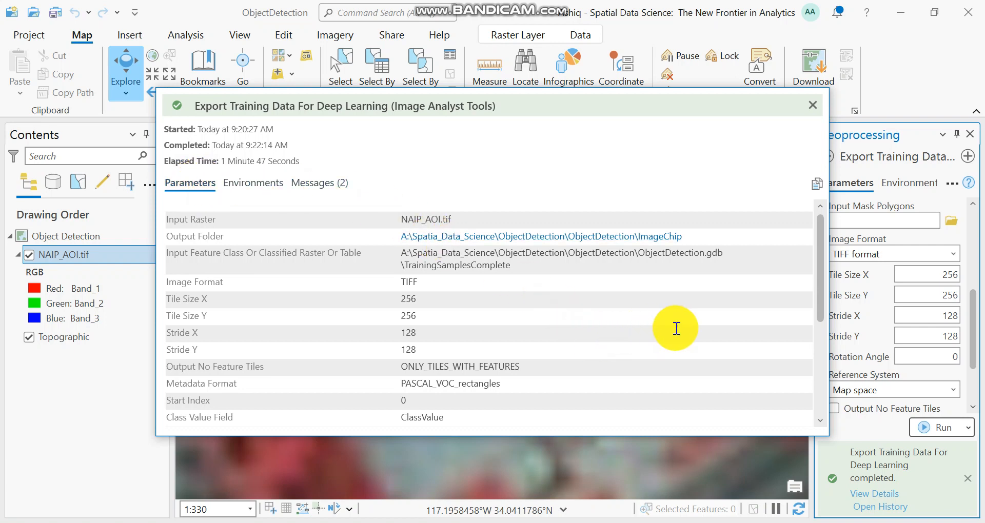
pyautogui.moveTo(820, 267); pyautogui.dragTo(821, 340)
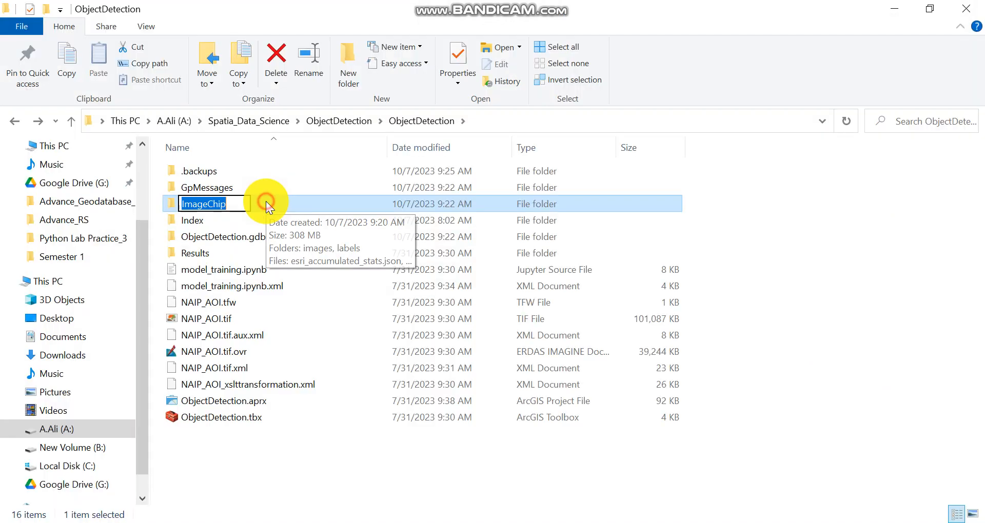
# Switch to File Explorer, open the images subfolder of the ImageChip output folder and look through the exported tile files.
pyautogui.press('F2')
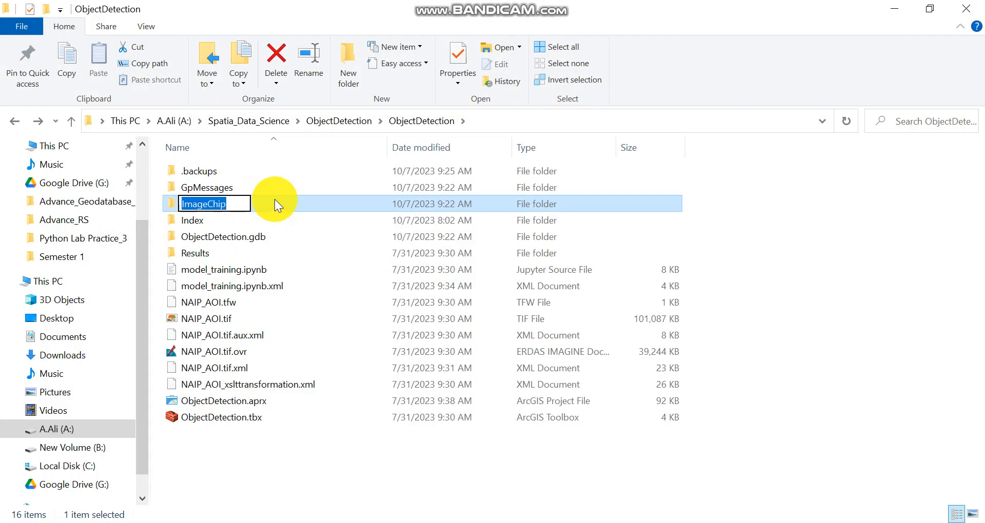
pyautogui.doubleClick(274, 199)
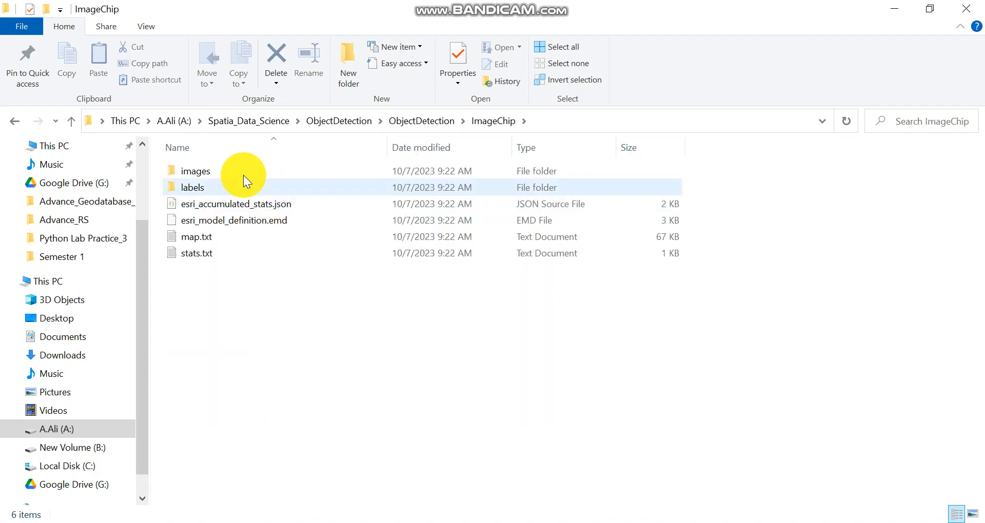
pyautogui.doubleClick(230, 167)
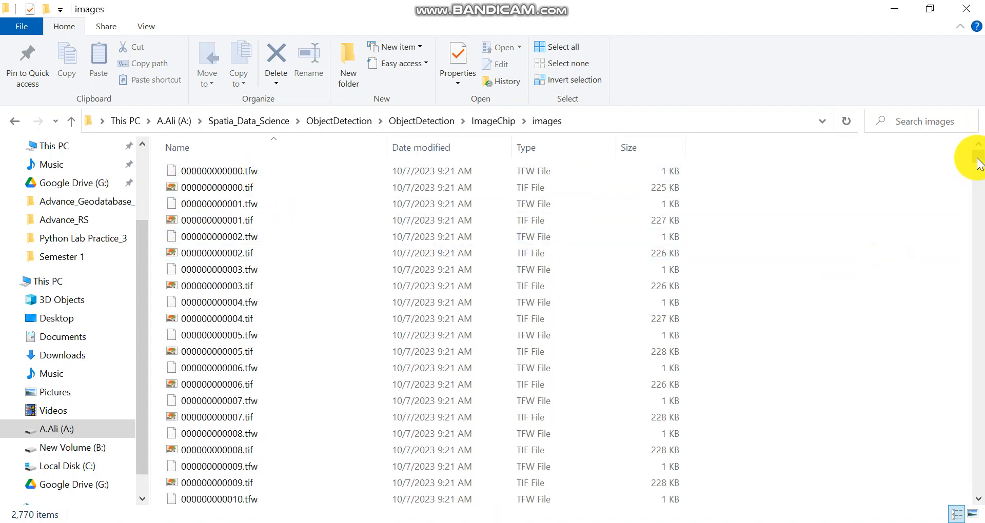
pyautogui.moveTo(977, 164); pyautogui.dragTo(982, 226)
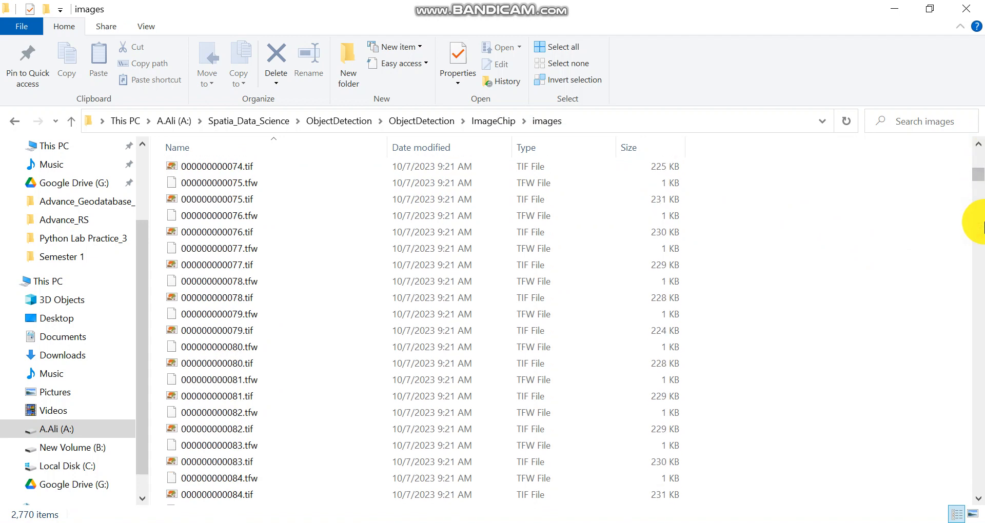
pyautogui.moveTo(982, 226); pyautogui.dragTo(974, 150)
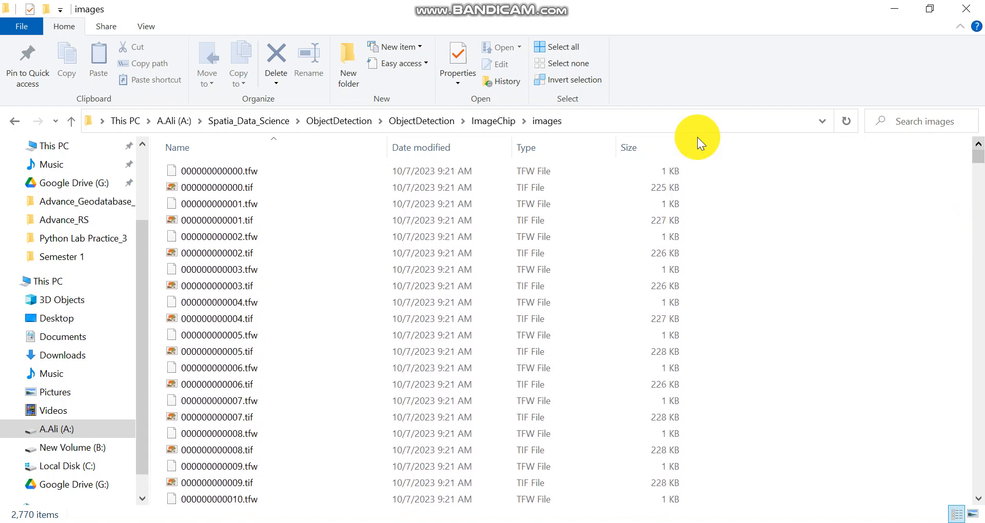
# View the exported image chips one after another in Windows Photo Viewer, from 000000000000.tif to 000000000009.tif.
pyautogui.doubleClick(291, 187)
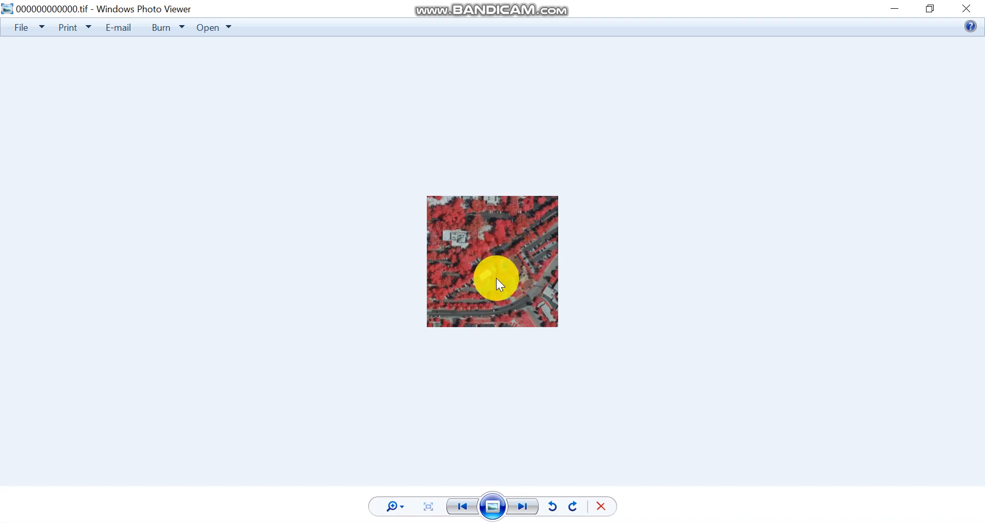
pyautogui.click(522, 507)
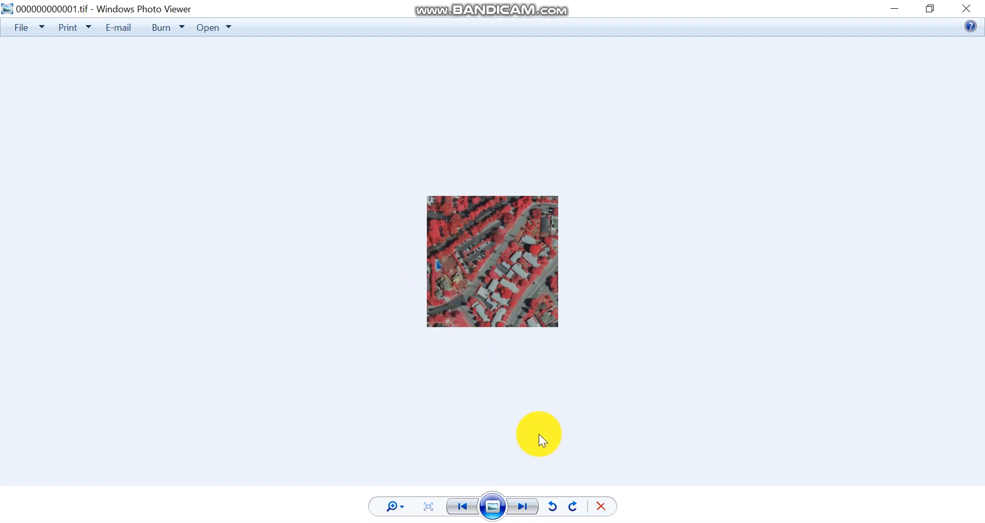
pyautogui.click(522, 507)
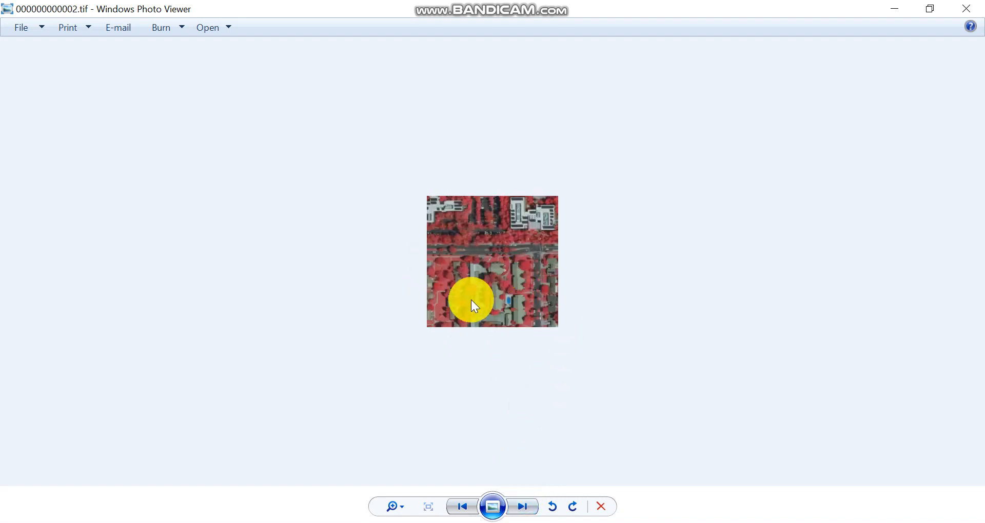
pyautogui.click(530, 505)
pyautogui.click(529, 505)
pyautogui.click(530, 505)
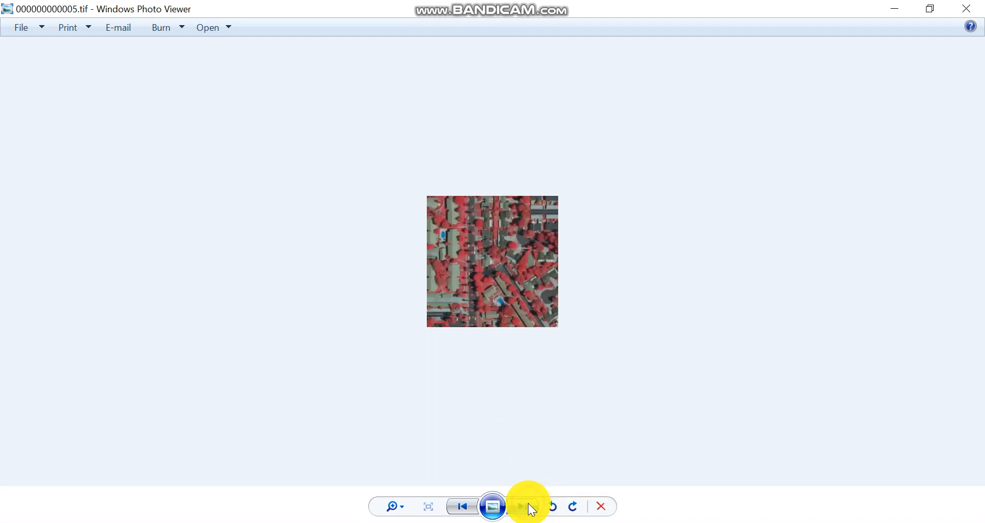
pyautogui.click(530, 505)
pyautogui.click(529, 504)
pyautogui.click(530, 505)
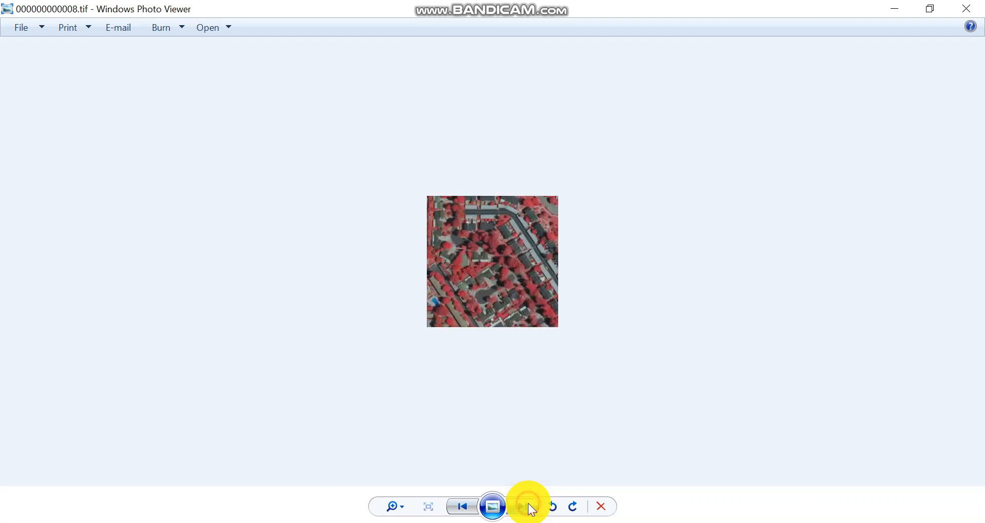
pyautogui.click(529, 505)
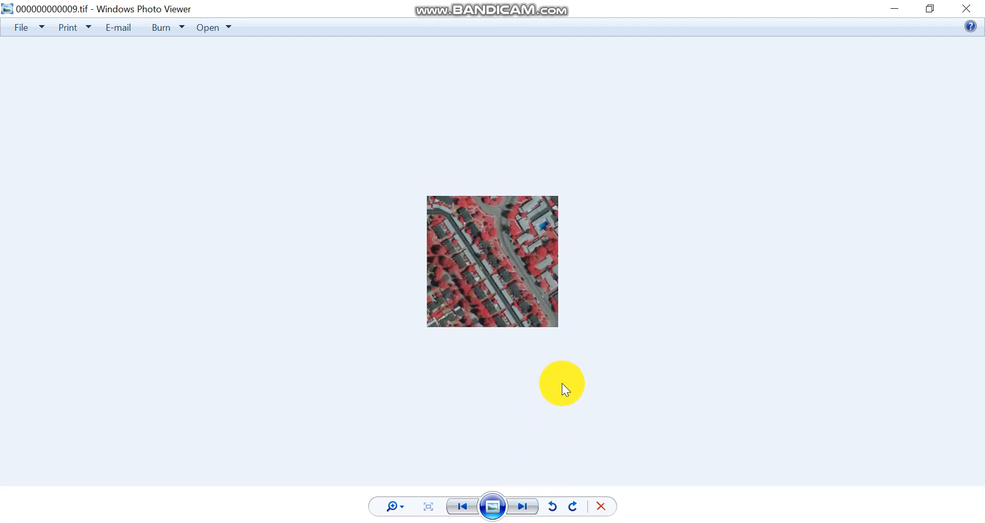